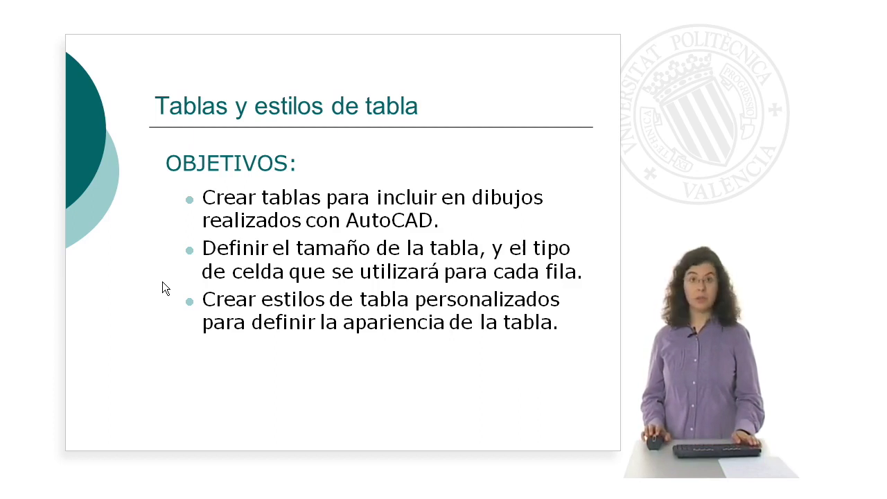
# Switch from the PowerPoint slides to the empty AutoCAD drawing Dibujo1
pyautogui.hotkey('alt', 'Tab')
pyautogui.hotkey('alt', 'Tab')
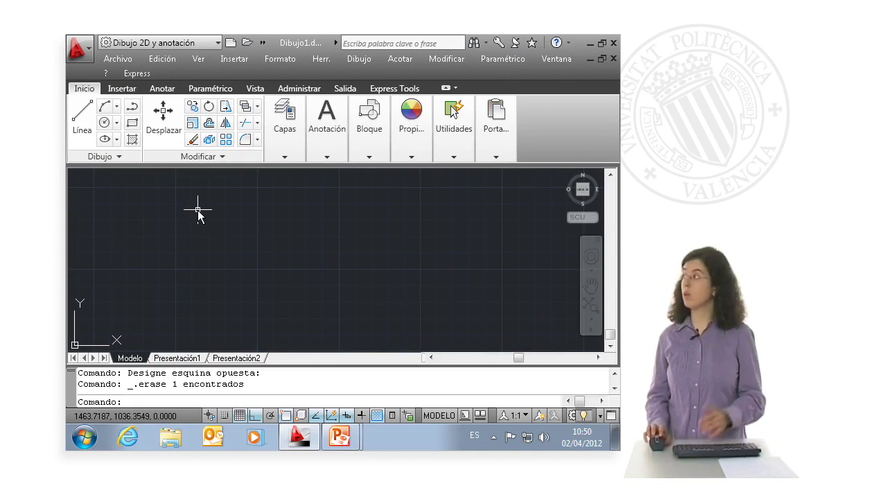
# Open the Insert Table dialog with the Tabla tool in the Anotación panel
pyautogui.click(324, 159)
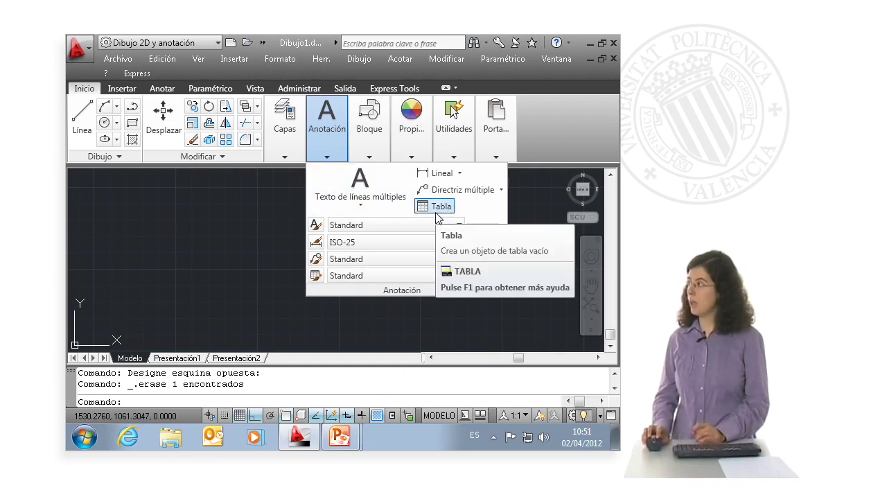
pyautogui.moveTo(437, 207)
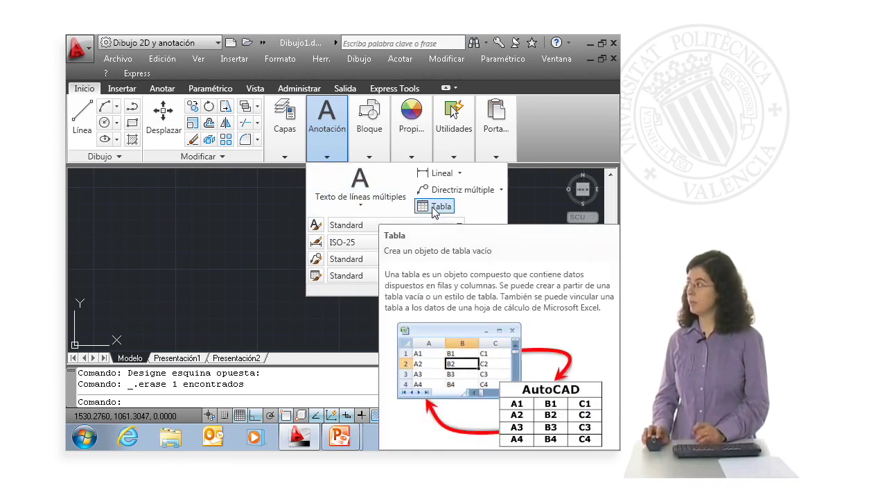
pyautogui.click(432, 207)
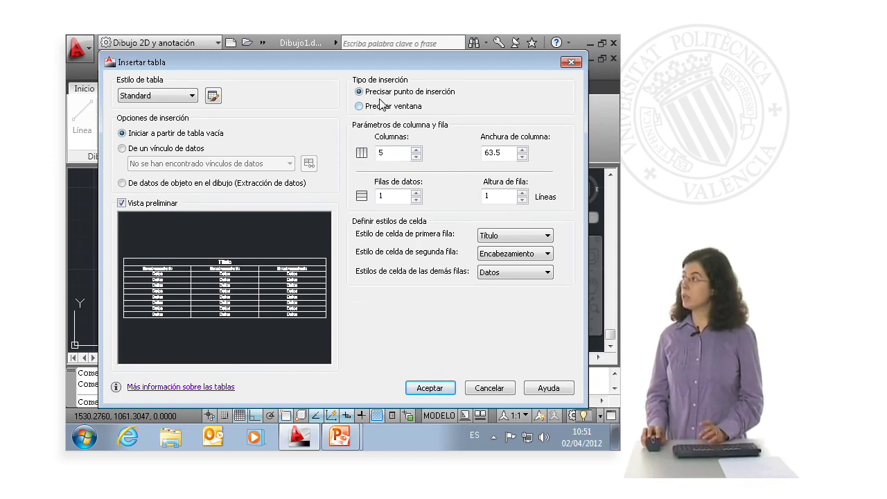
pyautogui.moveTo(395, 153)
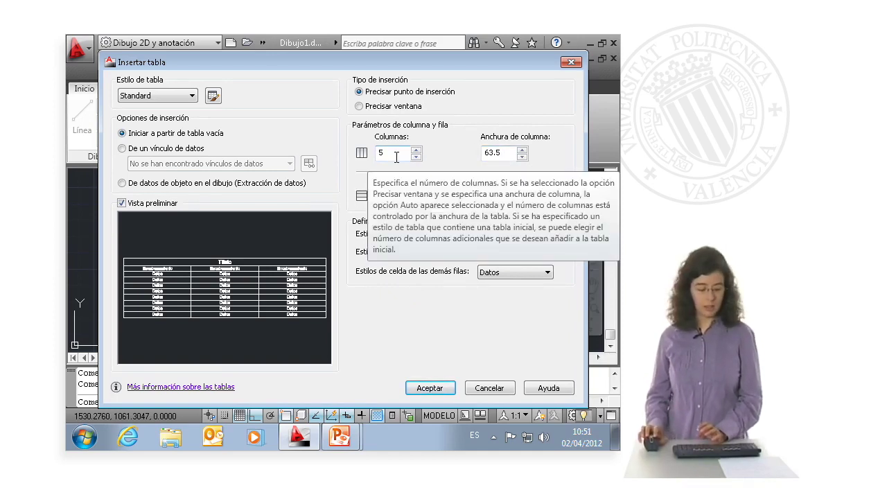
# Set the table to 3 columns of width 40 with 2 data rows, then confirm
pyautogui.moveTo(396, 154); pyautogui.dragTo(373, 154)
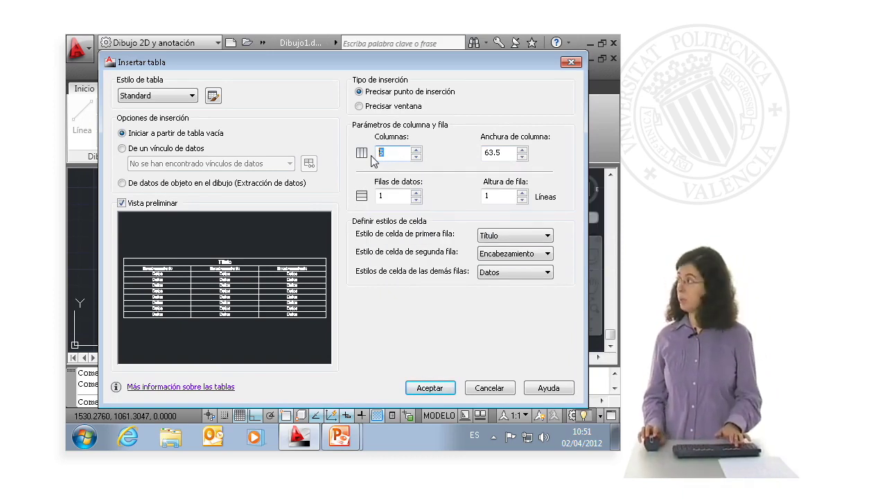
pyautogui.write('3')
pyautogui.moveTo(392, 195); pyautogui.dragTo(354, 197)
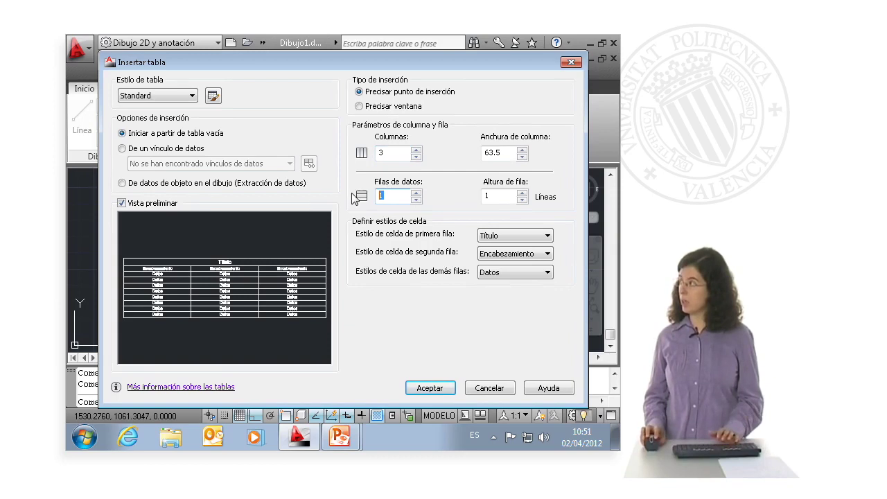
pyautogui.write('2')
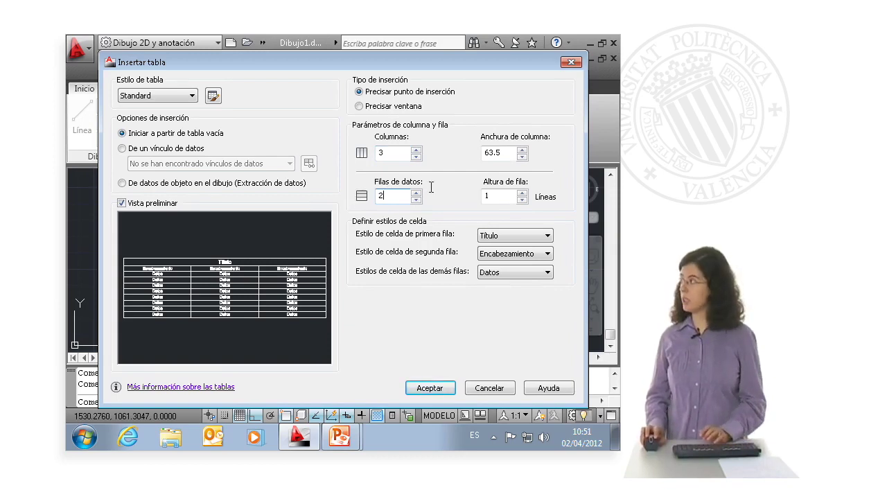
pyautogui.moveTo(504, 153); pyautogui.dragTo(456, 149)
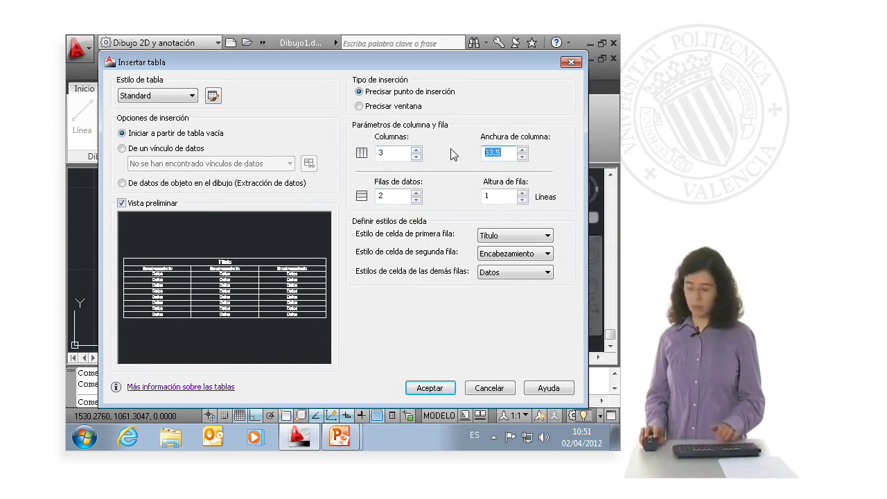
pyautogui.write('40')
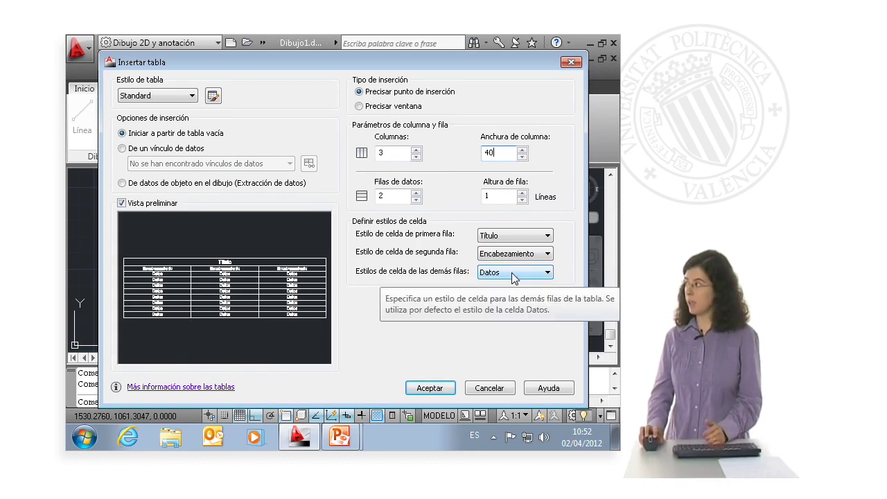
pyautogui.click(516, 236)
pyautogui.click(516, 237)
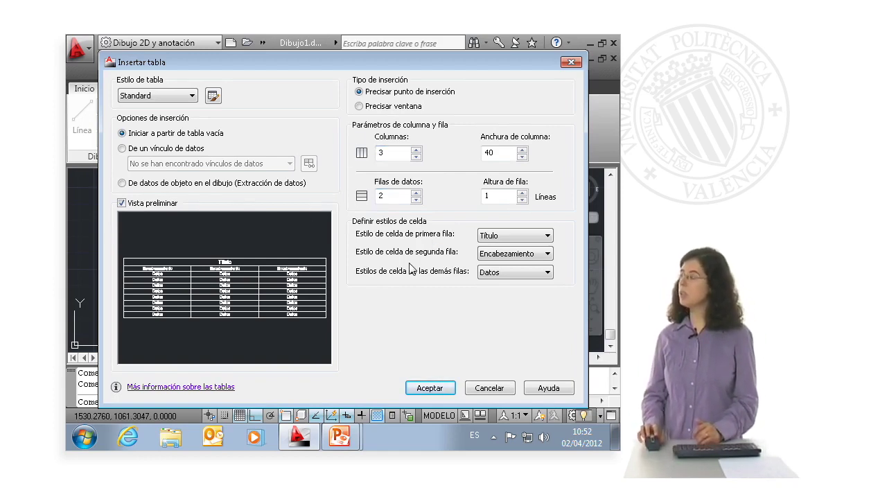
pyautogui.click(439, 392)
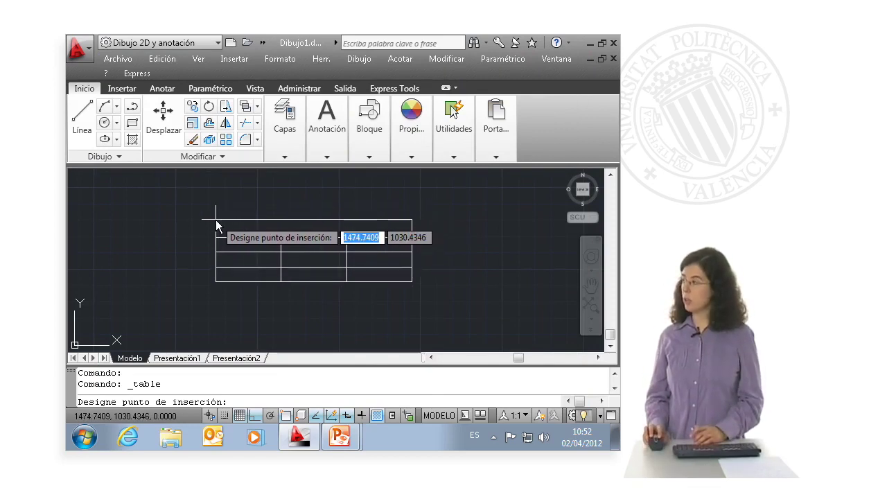
# Place the table and enter title Título with headers Columna 1, Columna 2, Columna 3
pyautogui.click(216, 225)
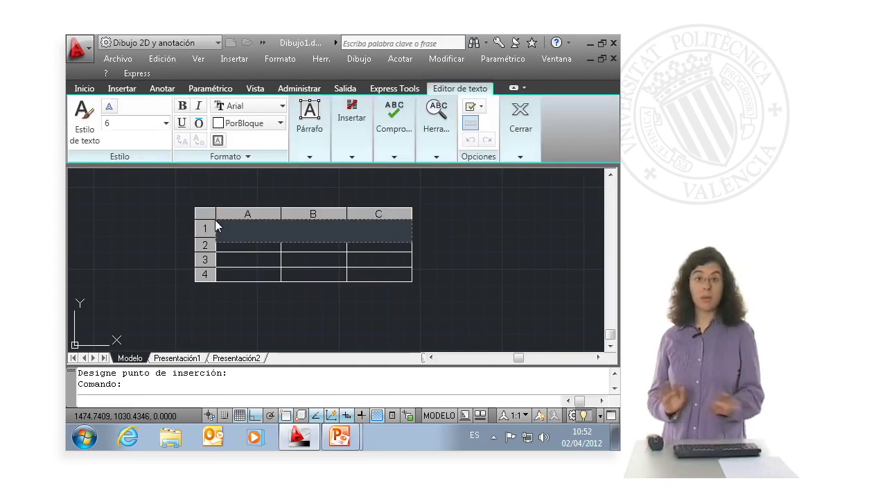
pyautogui.write('t')
pyautogui.press('BackSpace')
pyautogui.write('t')
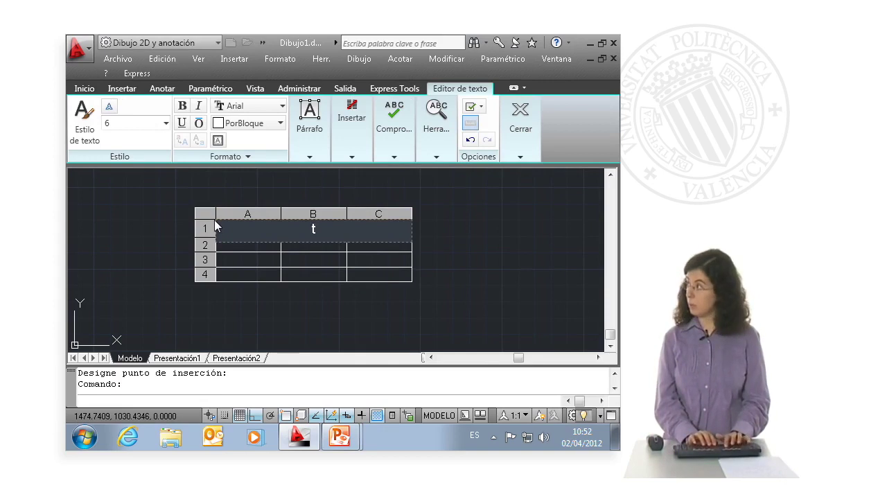
pyautogui.press('BackSpace')
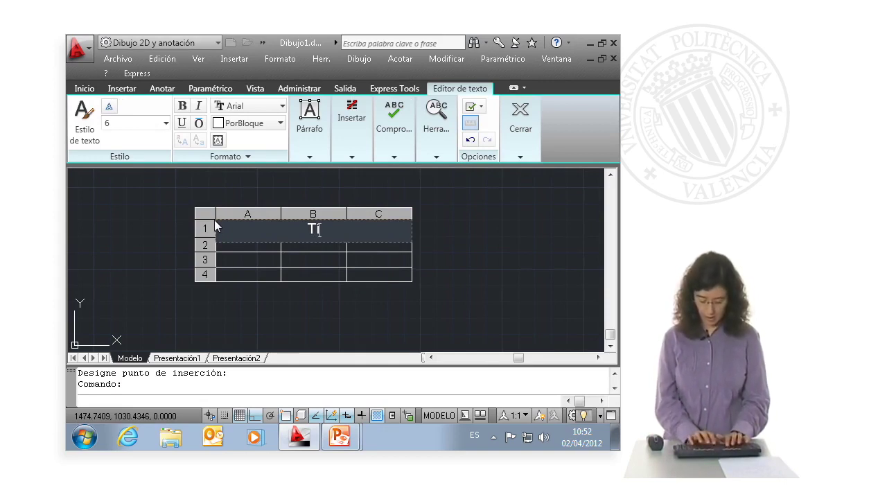
pyautogui.write('tulo')
pyautogui.press('Return')
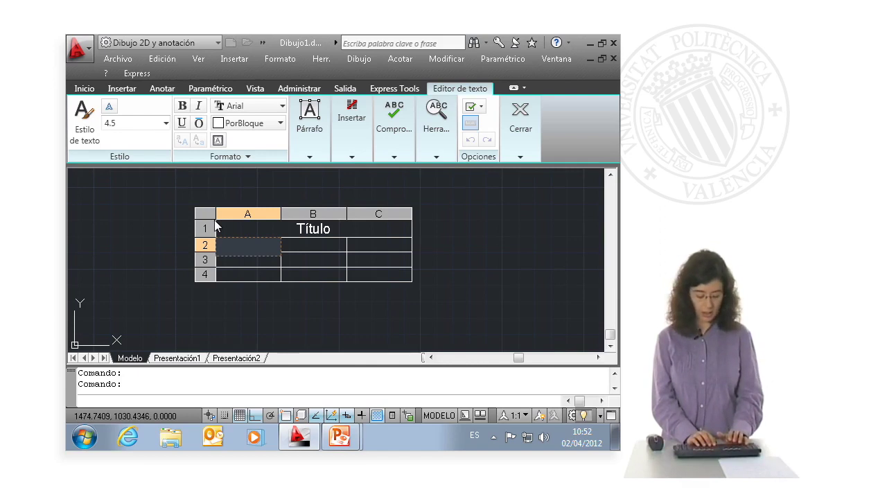
pyautogui.write('Co')
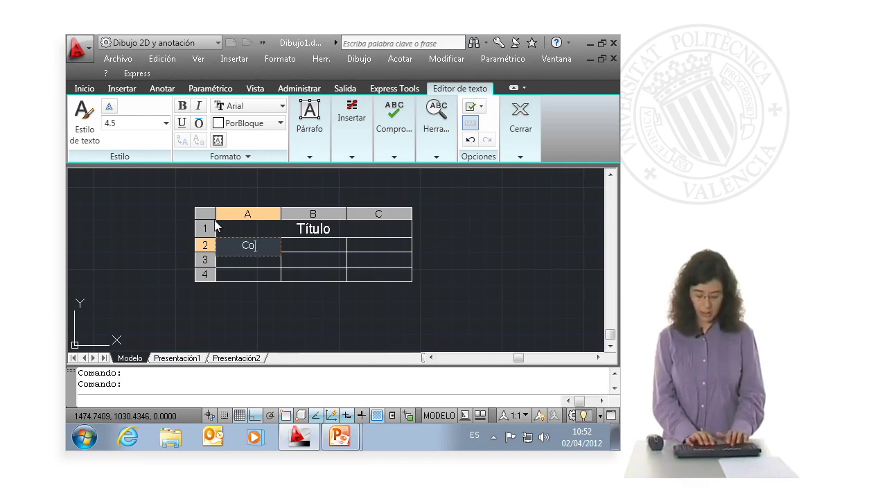
pyautogui.write('lumna 1')
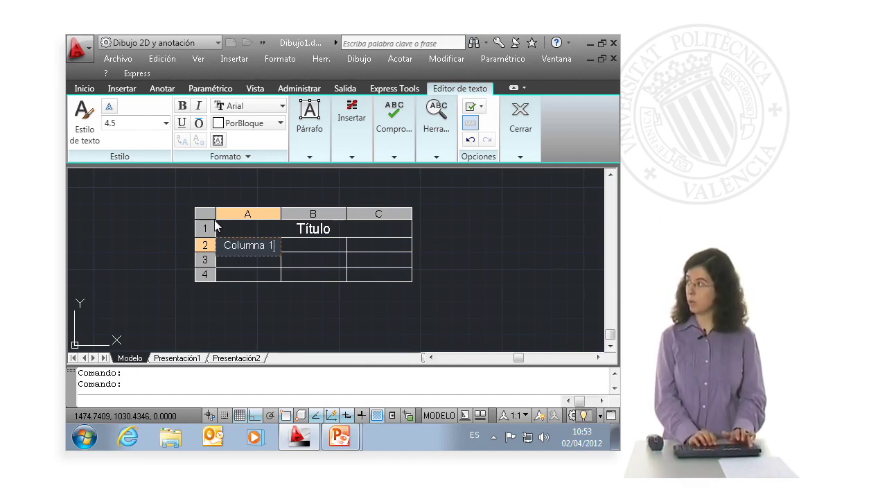
pyautogui.press('Tab')
pyautogui.write('Colu')
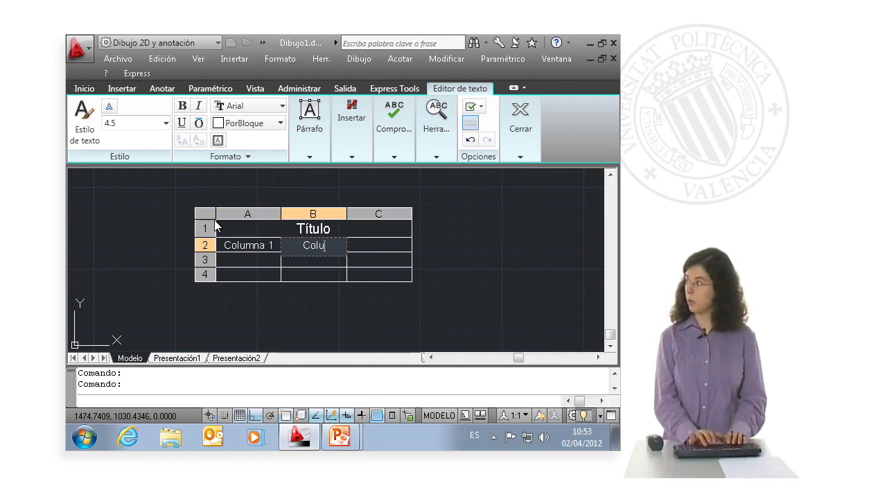
pyautogui.write('mna')
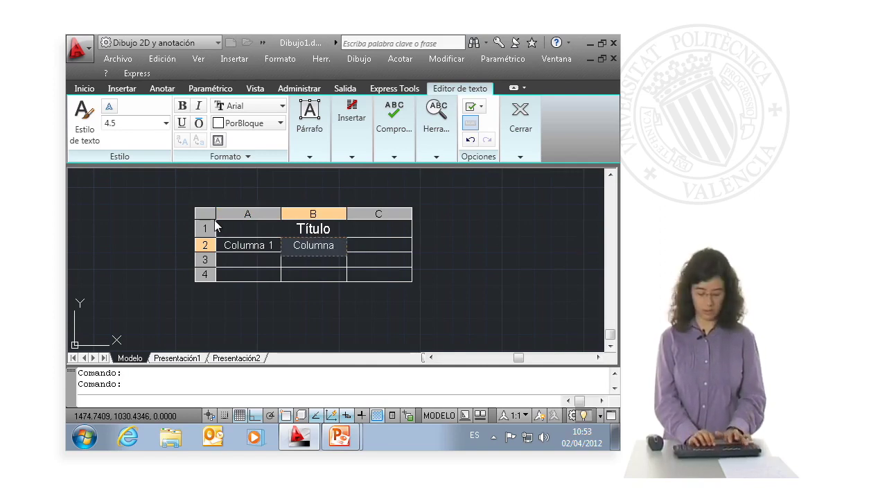
pyautogui.write(' 2')
pyautogui.press('Tab')
pyautogui.write('olumna 3')
# Fill the two data rows with the numbers 1, 2, 3 and 4, 5, 6
pyautogui.press('Tab')
pyautogui.write('1')
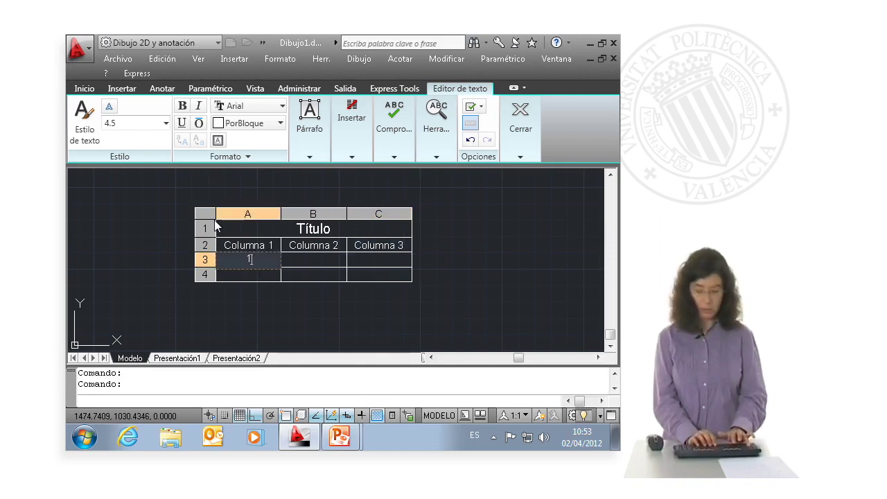
pyautogui.press('Tab')
pyautogui.write('2')
pyautogui.press('Tab')
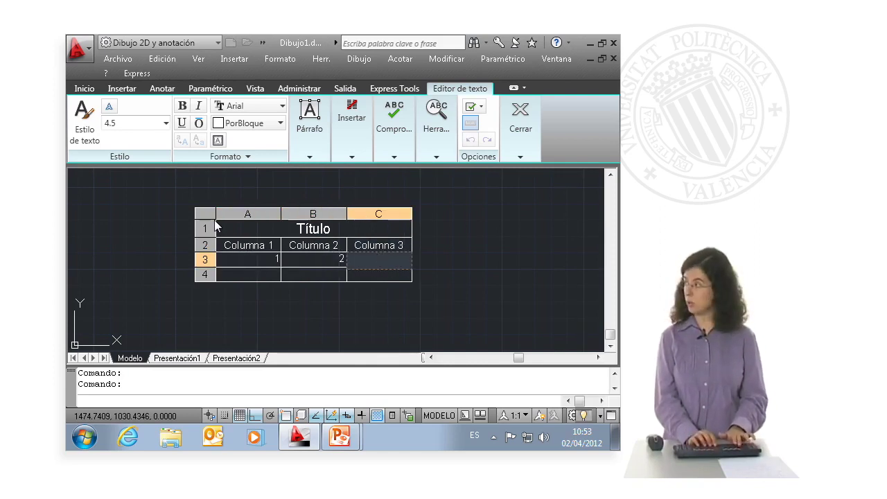
pyautogui.write('3')
pyautogui.press('Tab')
pyautogui.write('4')
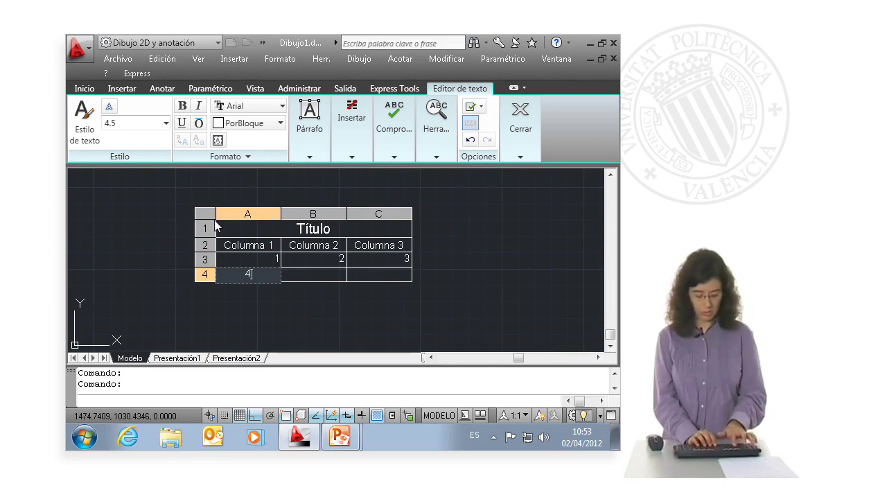
pyautogui.press('Tab')
pyautogui.write('56')
pyautogui.press('BackSpace')
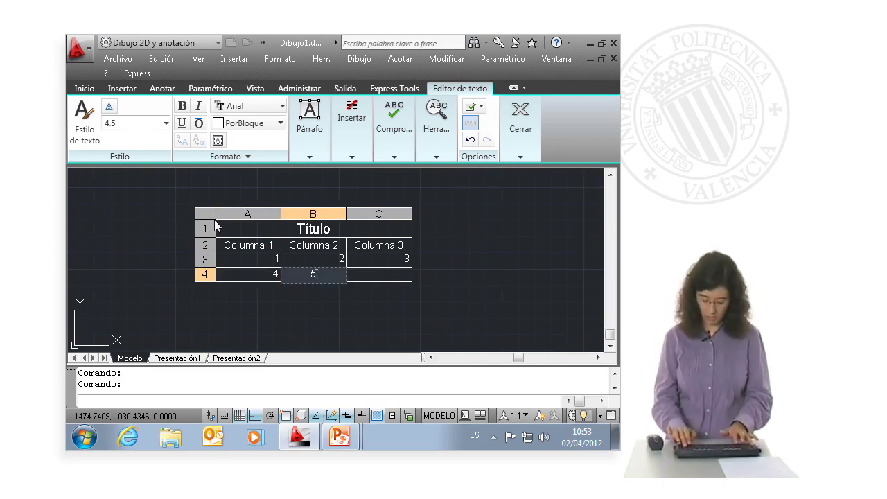
pyautogui.press('Tab')
pyautogui.write('6')
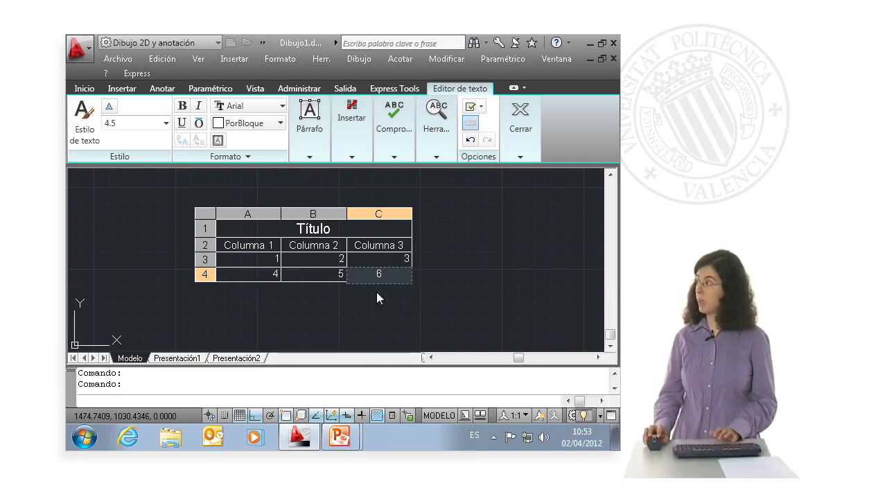
# Change the second header cell B2 to read Columna b
pyautogui.click(469, 244)
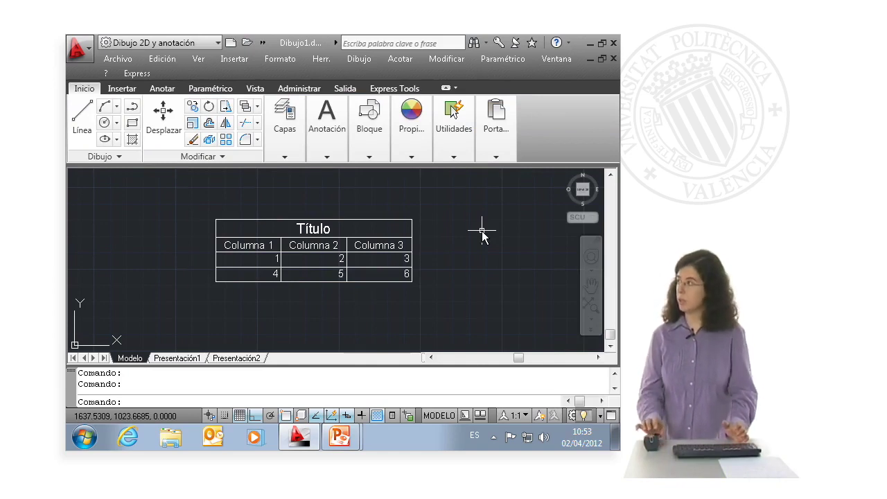
pyautogui.click(303, 249)
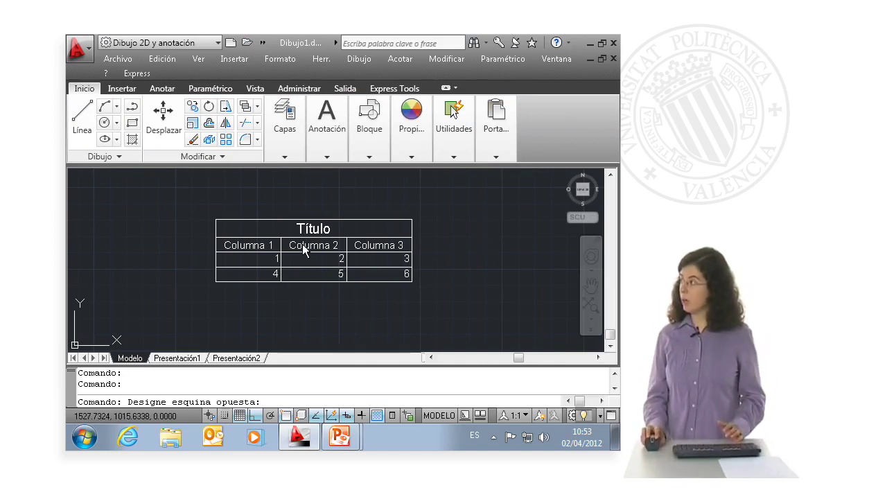
pyautogui.doubleClick(305, 252)
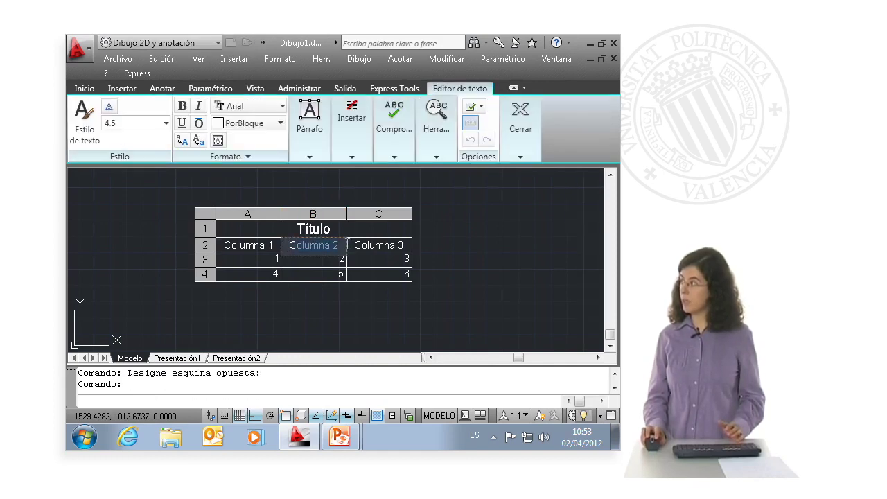
pyautogui.press('Delete')
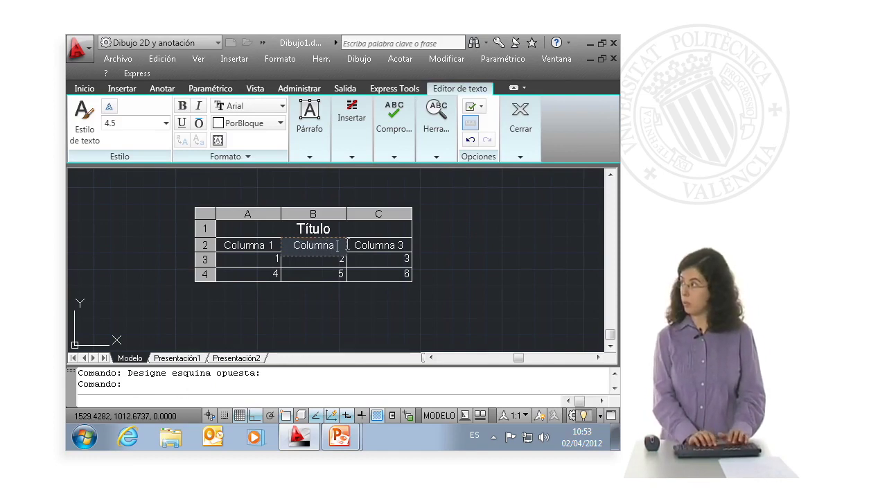
pyautogui.write('b')
pyautogui.click(340, 278)
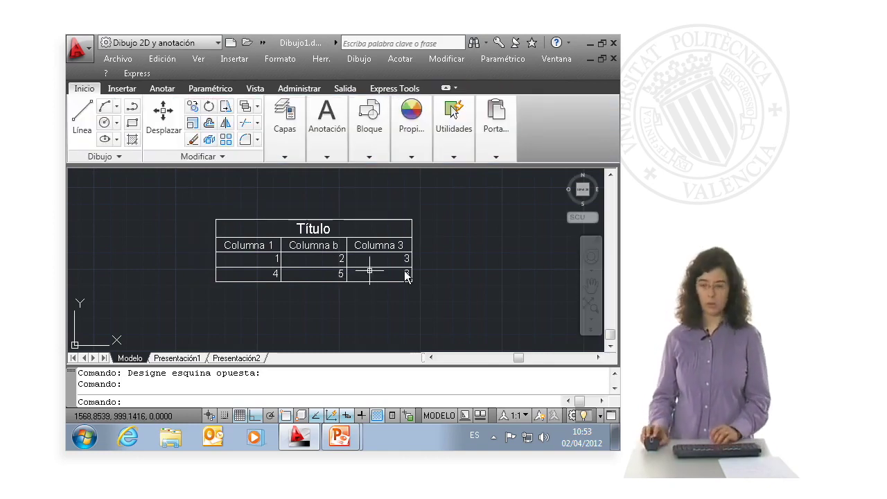
# Pan the view and open the Insert Table dialog again from Anotación
pyautogui.moveTo(431, 275); pyautogui.dragTo(329, 262, button='middle')
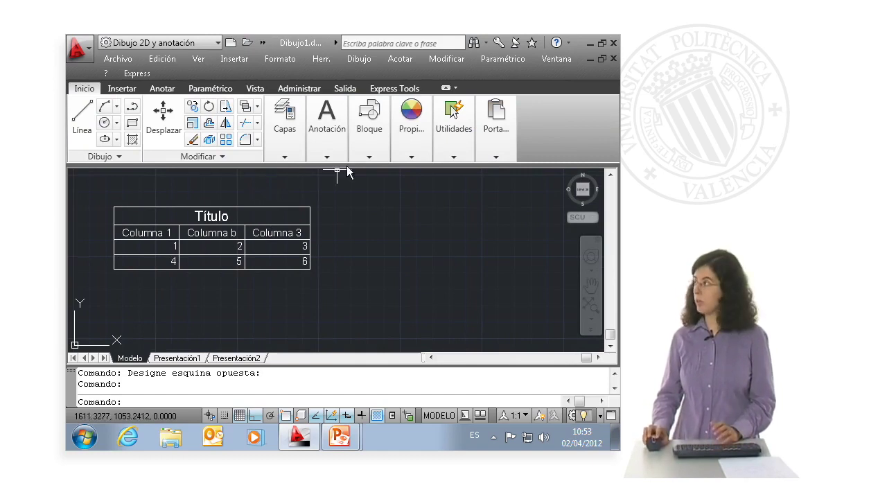
pyautogui.click(370, 161)
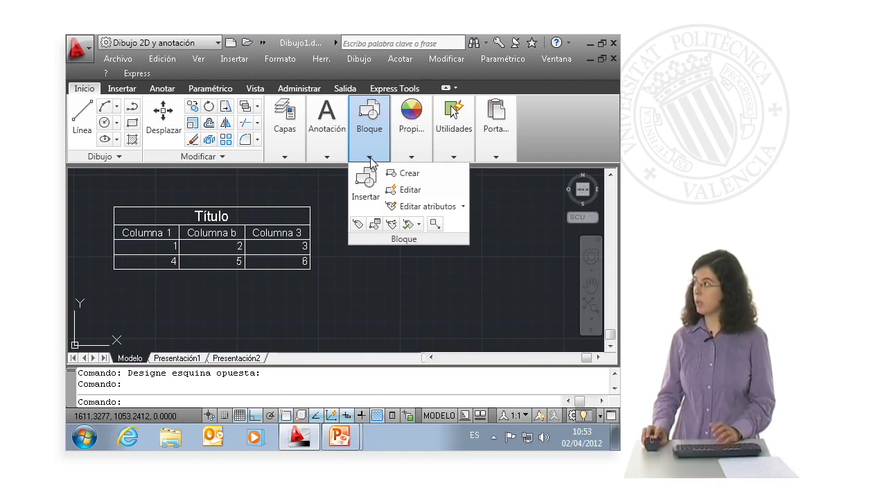
pyautogui.click(326, 156)
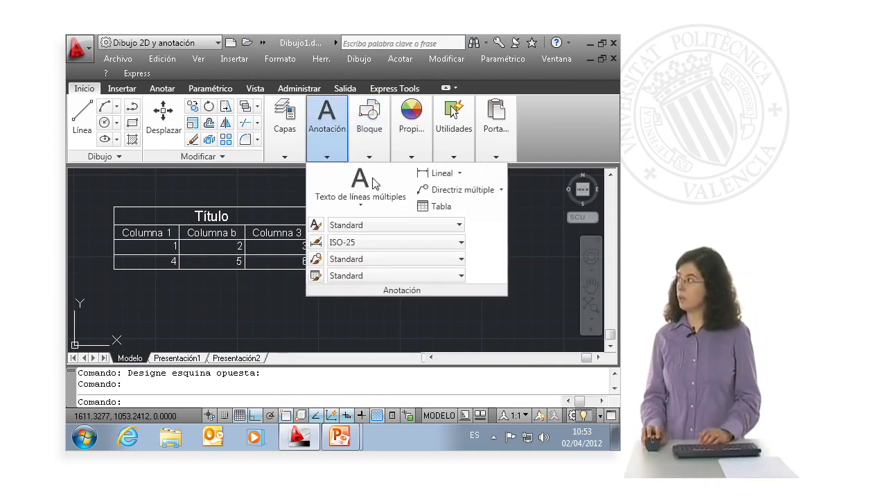
pyautogui.click(428, 206)
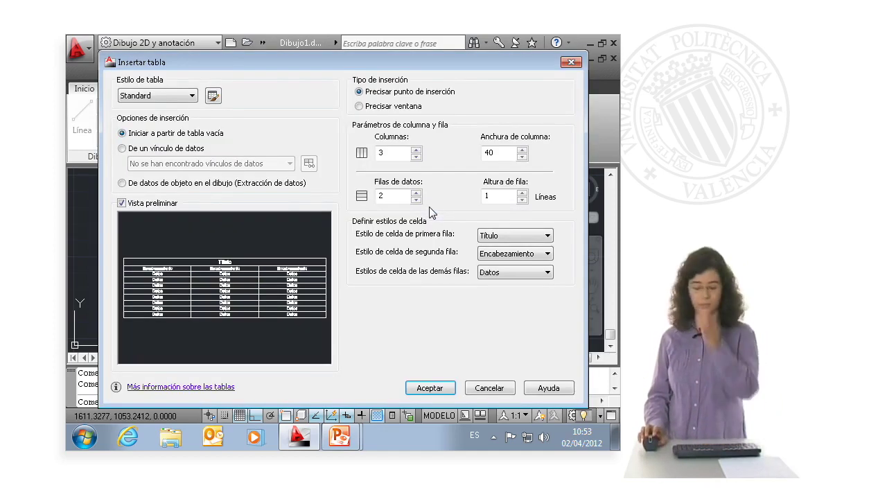
# In the Table Style manager, create a new style named personal based on Standard
pyautogui.click(214, 96)
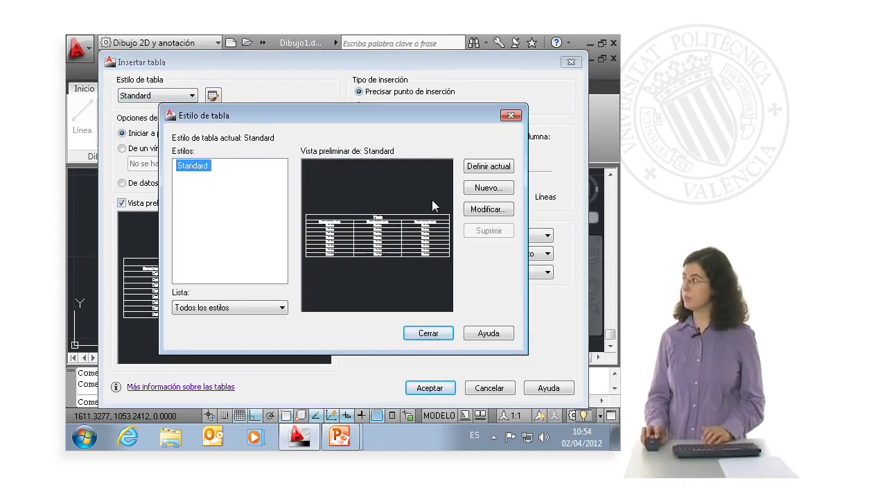
pyautogui.click(480, 192)
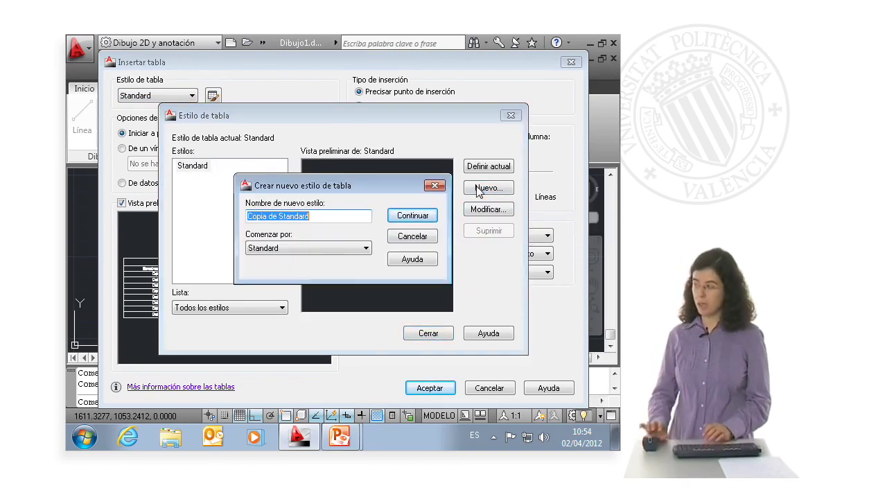
pyautogui.write('personal')
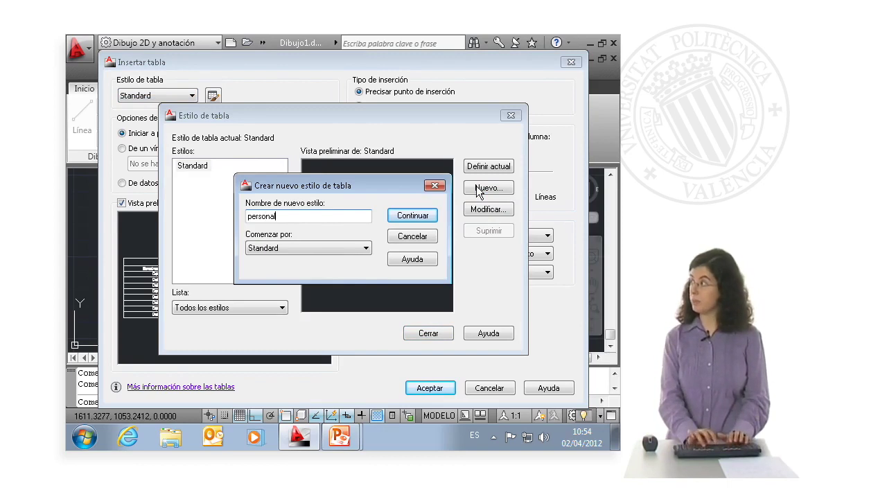
pyautogui.click(415, 217)
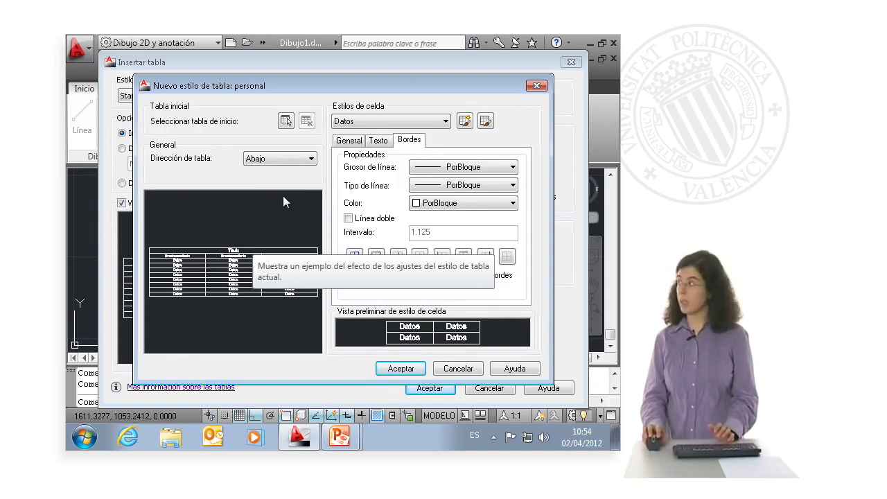
pyautogui.click(285, 165)
pyautogui.click(277, 171)
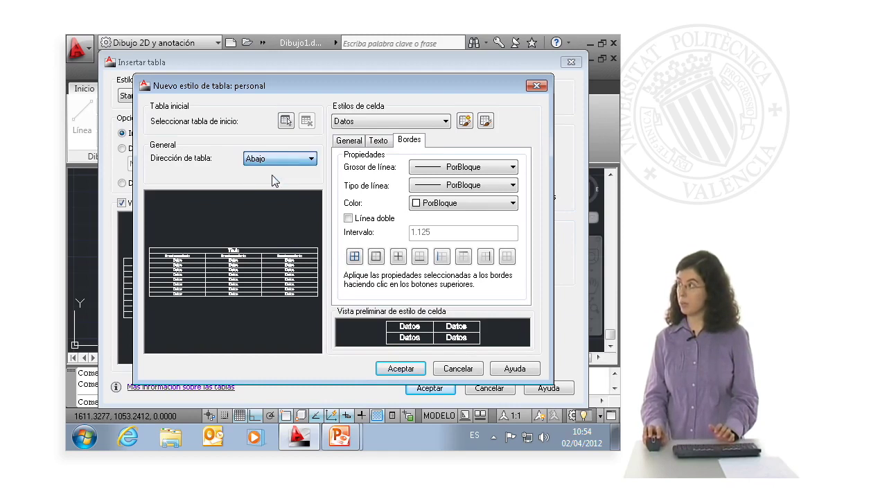
pyautogui.click(271, 164)
pyautogui.click(267, 180)
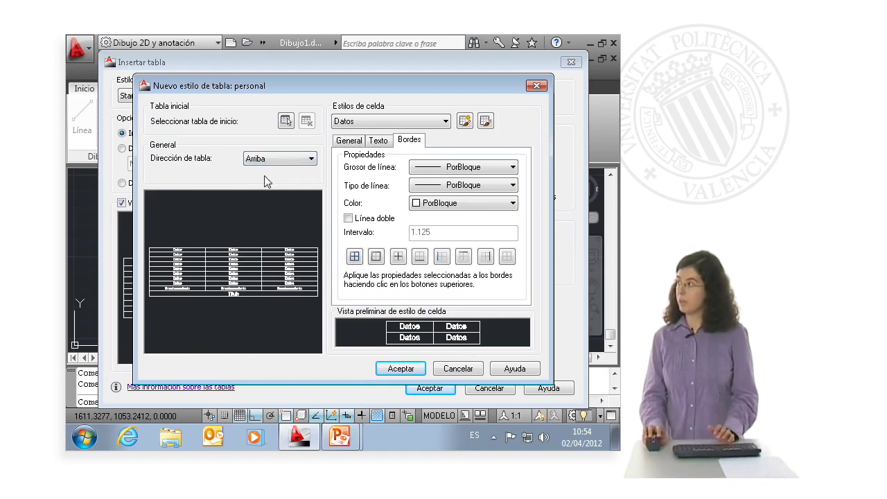
pyautogui.click(272, 164)
pyautogui.click(265, 171)
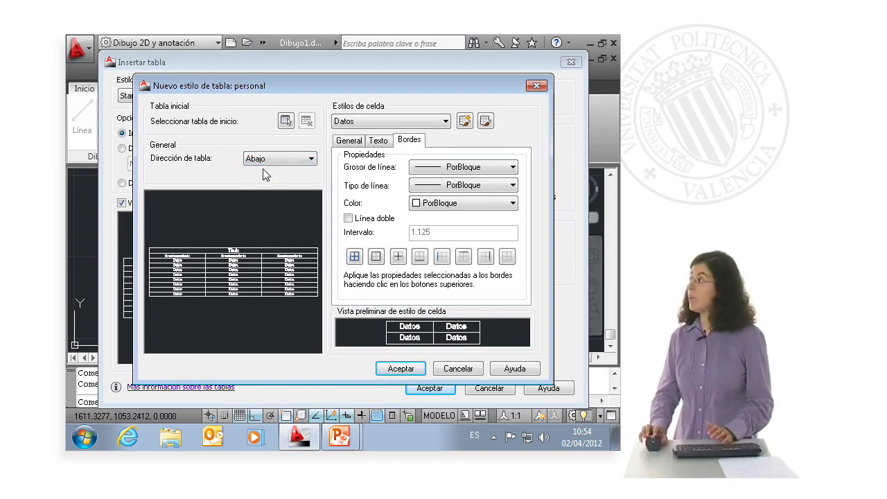
pyautogui.click(357, 124)
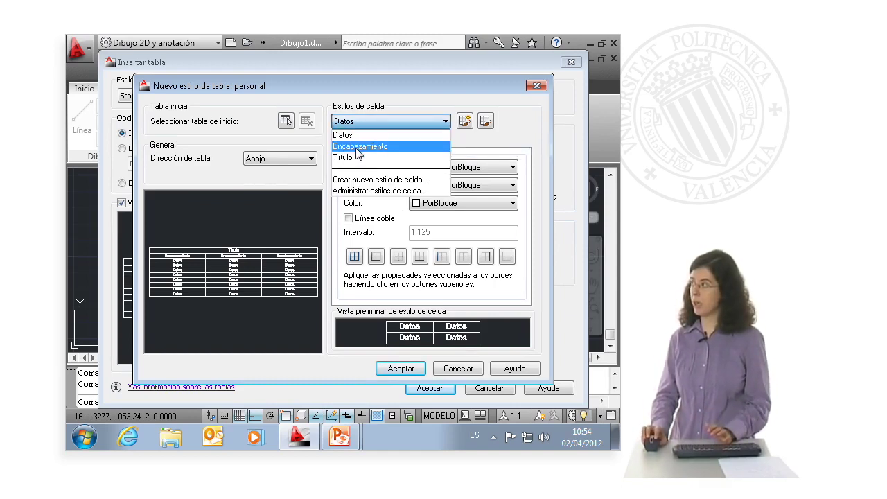
pyautogui.click(357, 135)
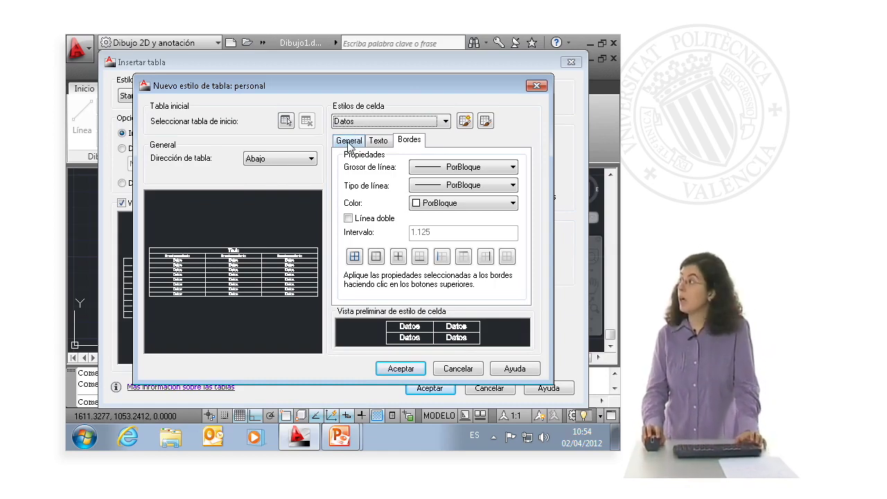
# Give all data cell borders a 0.50 mm lineweight in red
pyautogui.click(426, 173)
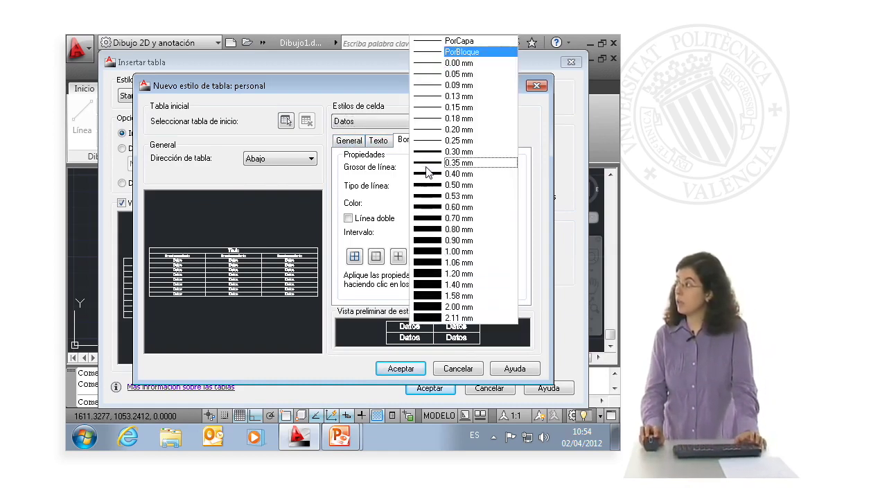
pyautogui.click(451, 187)
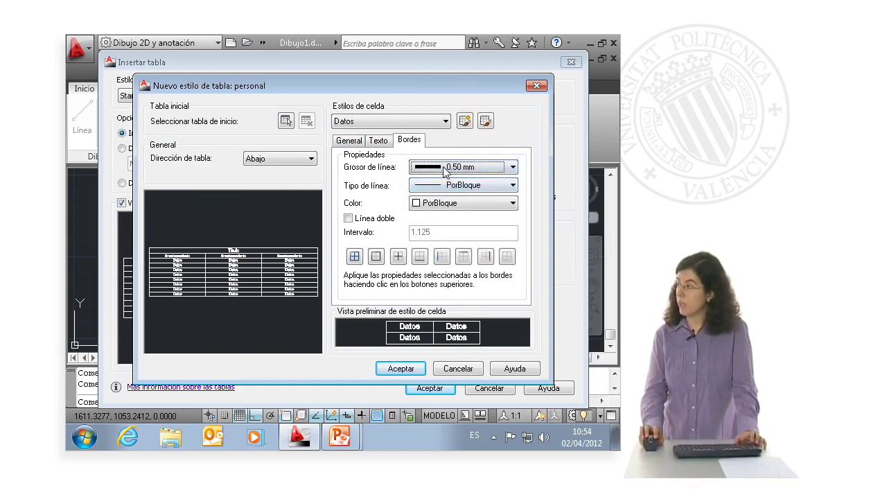
pyautogui.click(416, 204)
pyautogui.click(422, 240)
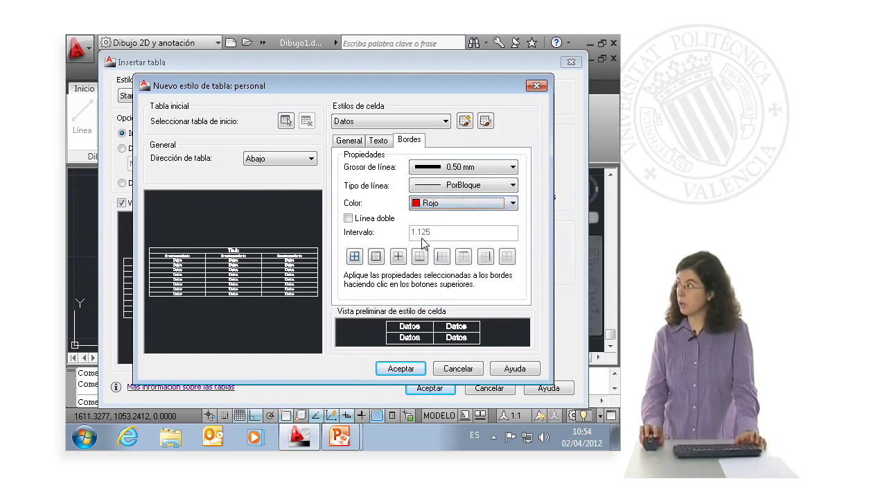
pyautogui.click(355, 257)
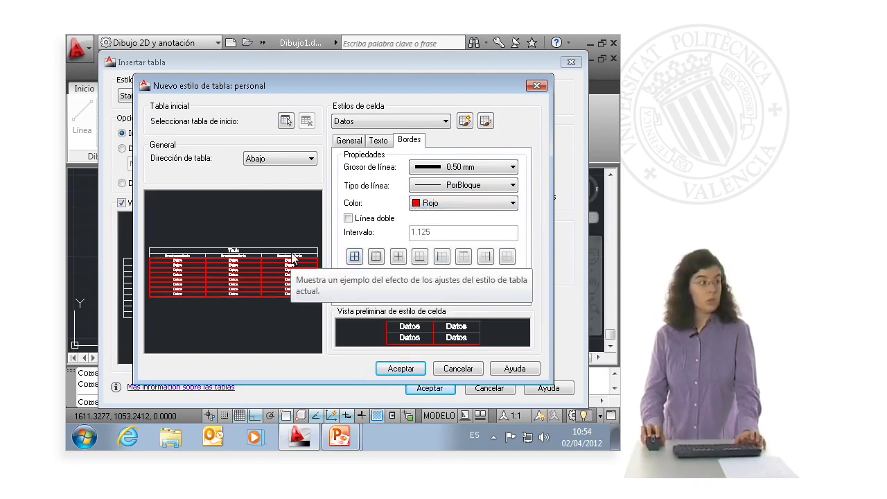
# Make the data cell text blue and the cell fill yellow
pyautogui.click(381, 144)
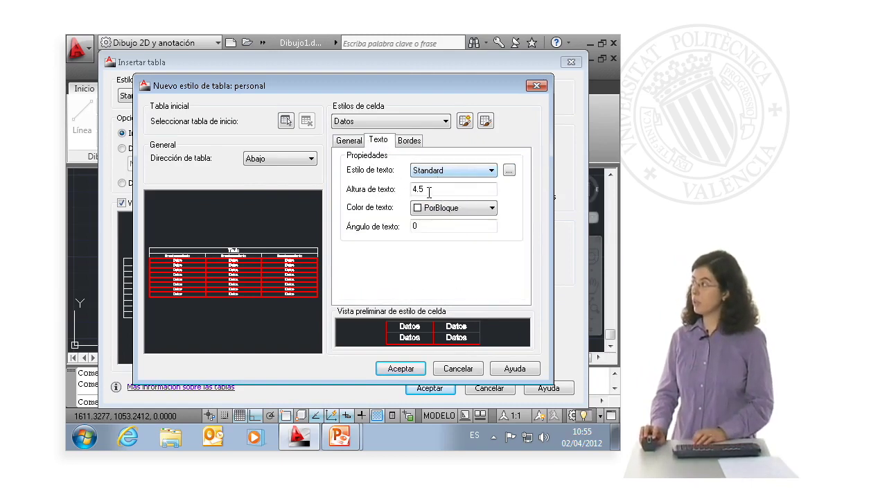
pyautogui.click(457, 208)
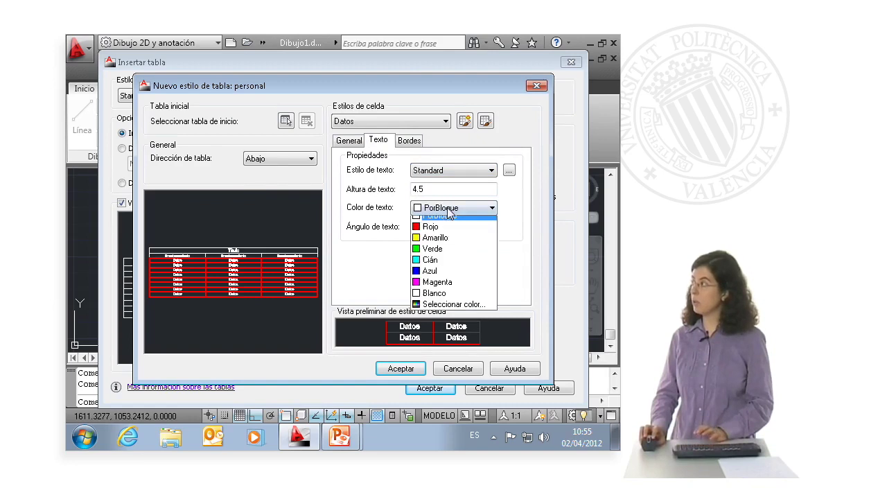
pyautogui.click(430, 287)
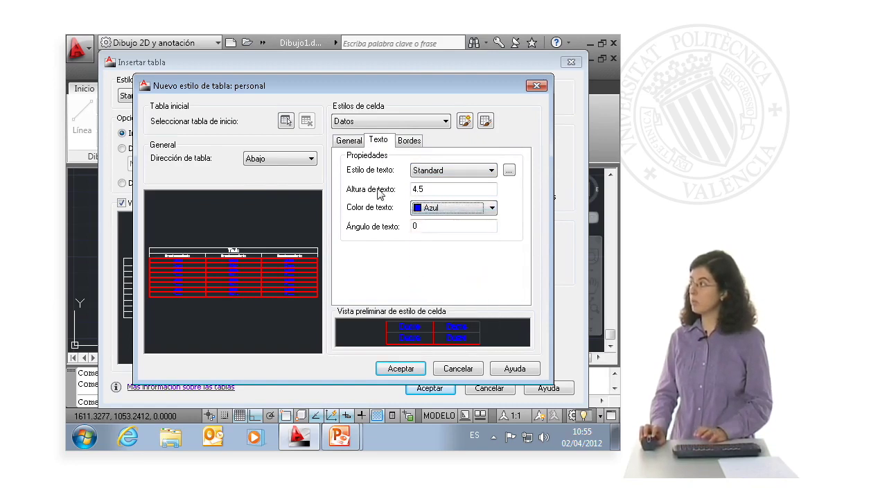
pyautogui.click(349, 141)
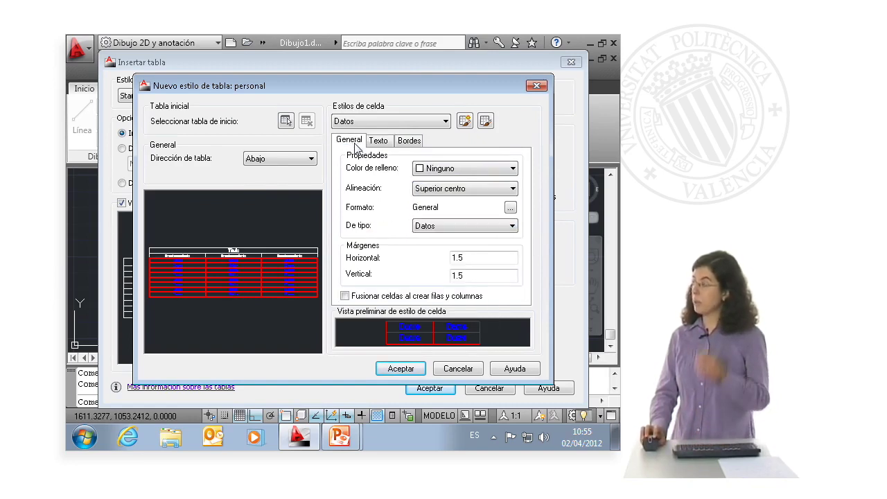
pyautogui.click(422, 171)
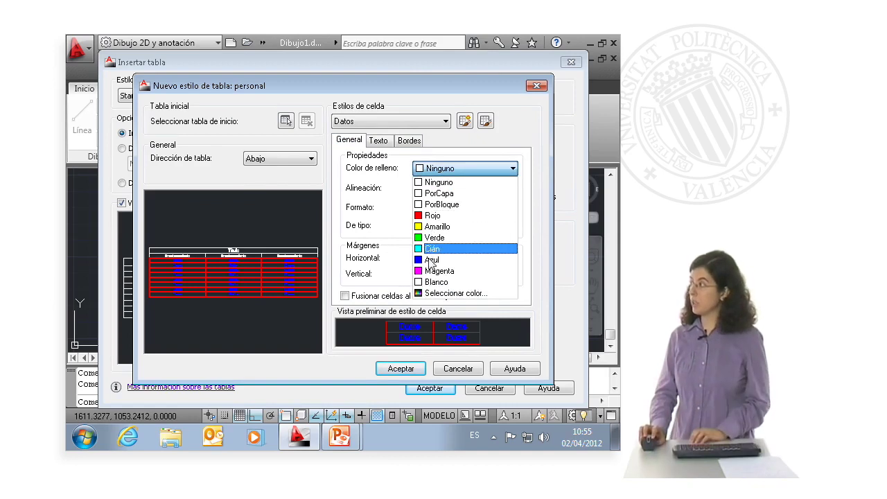
pyautogui.click(434, 227)
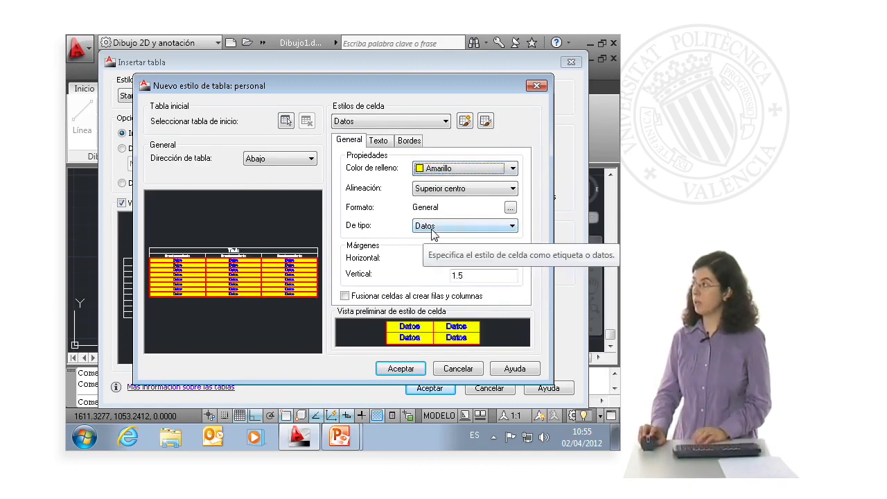
# Insert a second table in the personal style to the right of the first
pyautogui.click(400, 369)
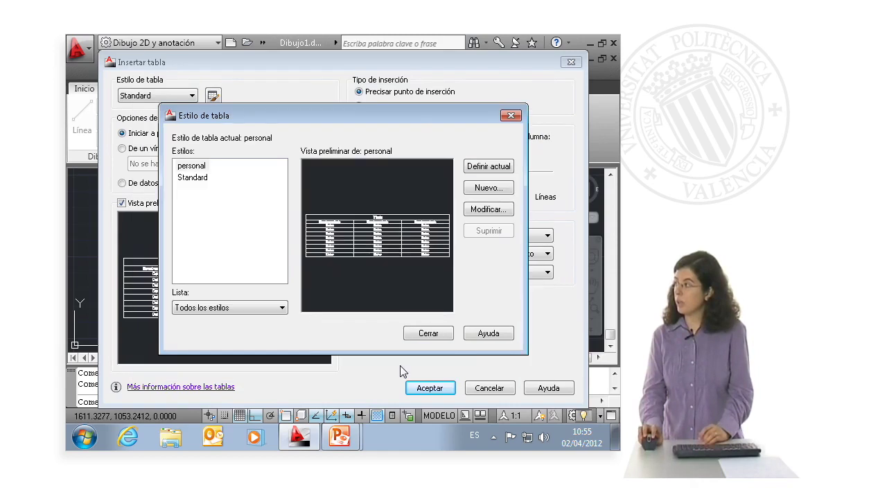
pyautogui.click(421, 335)
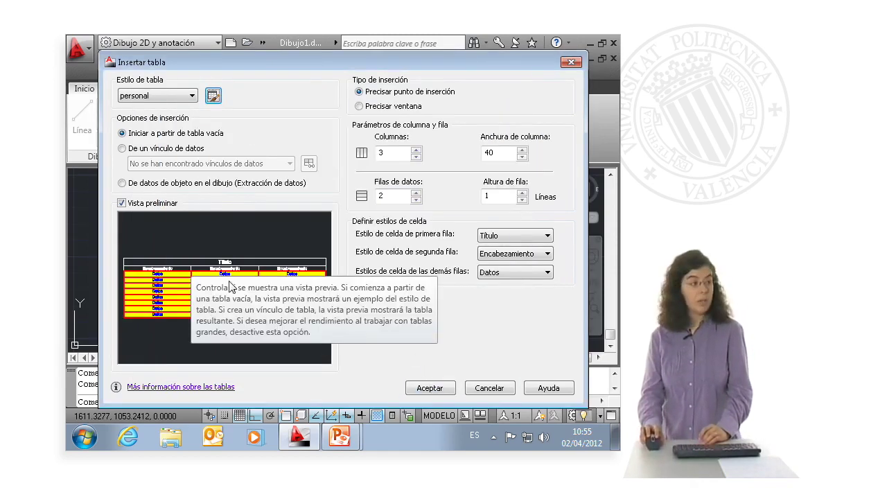
pyautogui.click(424, 388)
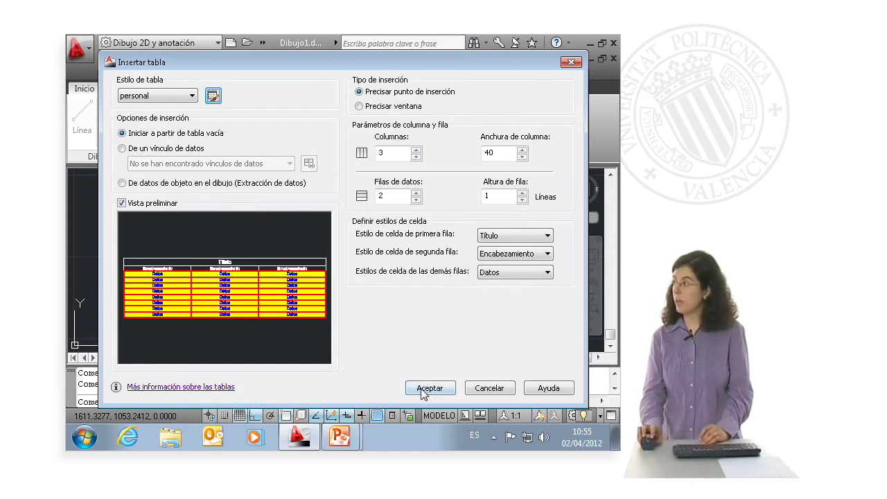
pyautogui.click(328, 235)
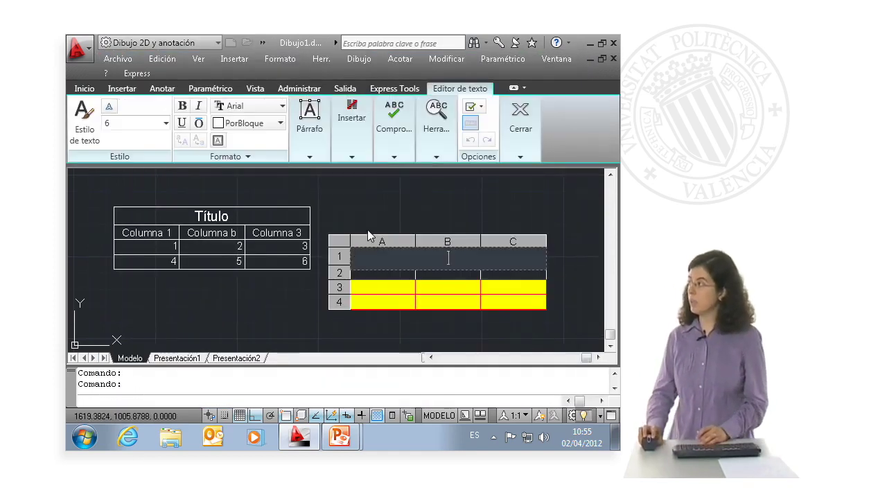
pyautogui.click(418, 193)
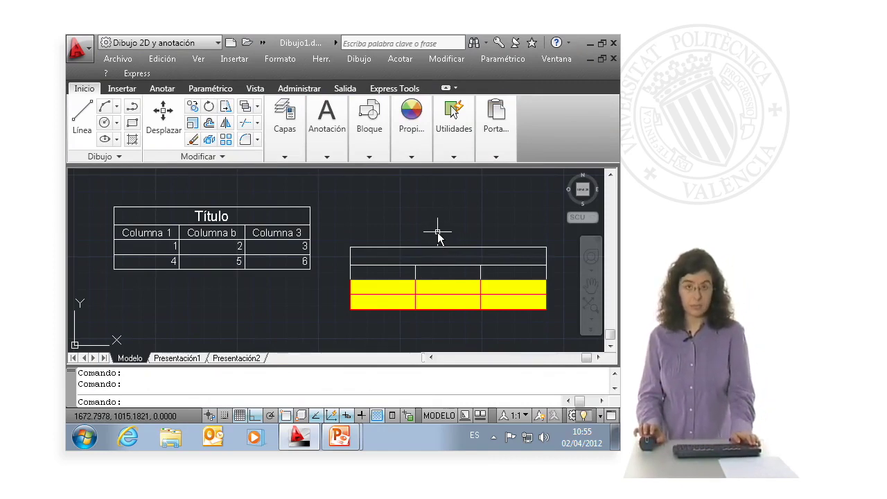
# Resume the PowerPoint slide show from slide 9 and advance to the Ejercicio slide
pyautogui.hotkey('alt', 'Tab')
pyautogui.hotkey('alt', 'Tab')
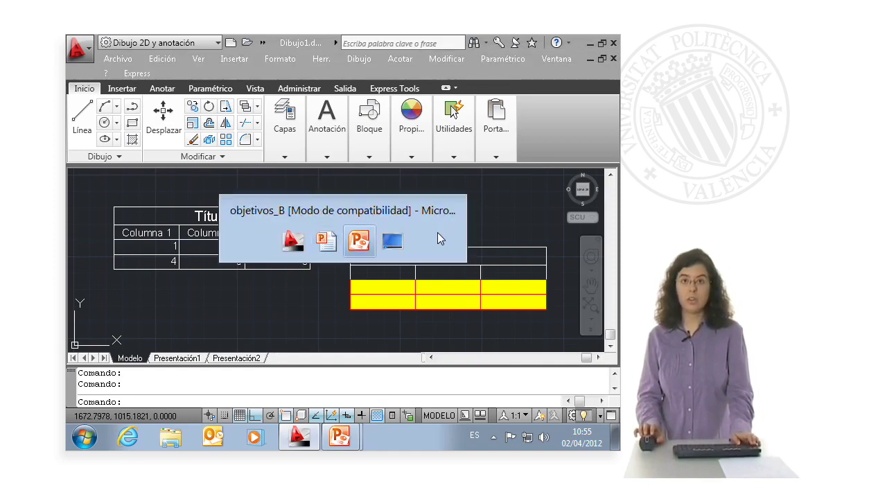
pyautogui.hotkey('alt', 'Tab')
pyautogui.hotkey('alt', 'Tab')
pyautogui.hotkey('alt', 'Tab')
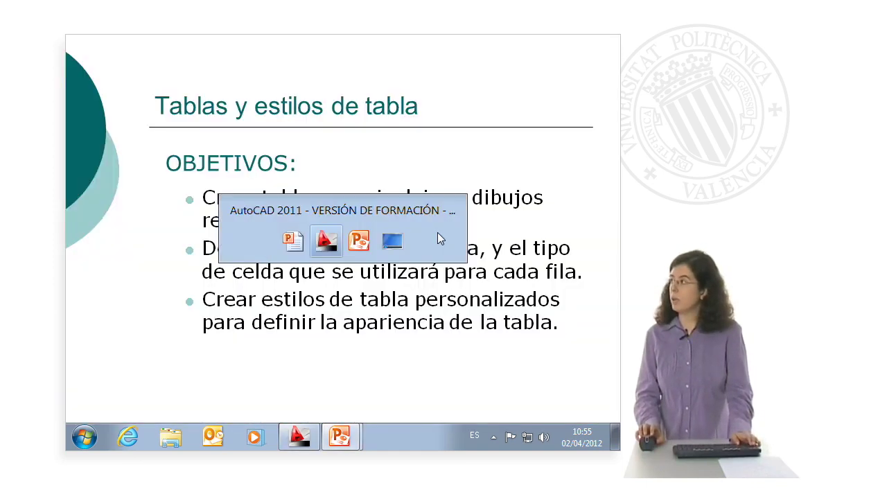
pyautogui.hotkey('alt', 'Tab')
pyautogui.hotkey('alt', 'Tab')
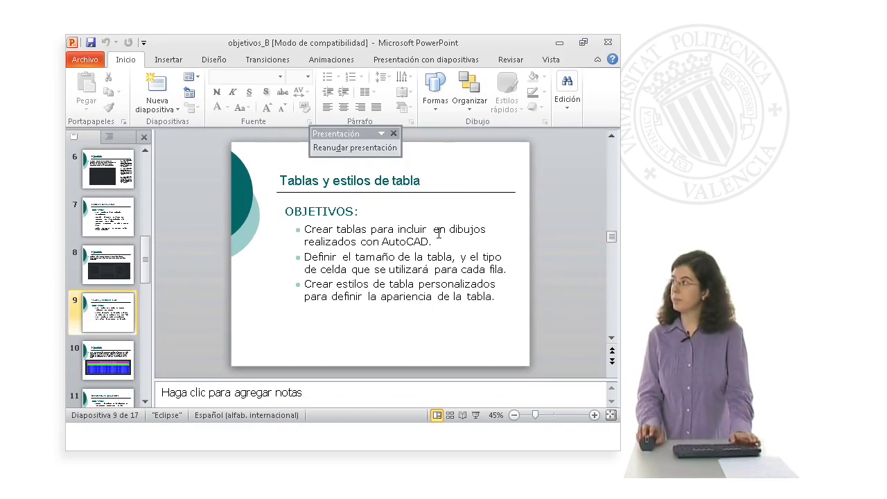
pyautogui.hotkey('alt', 'Tab')
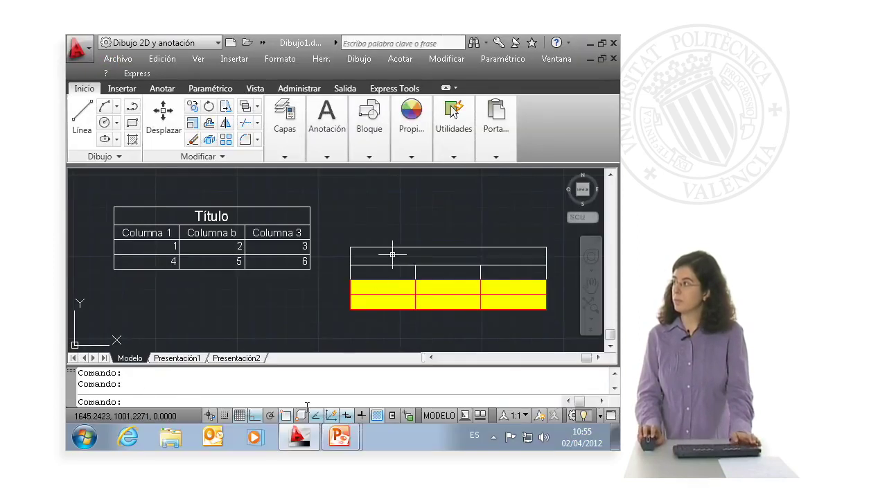
pyautogui.click(312, 374)
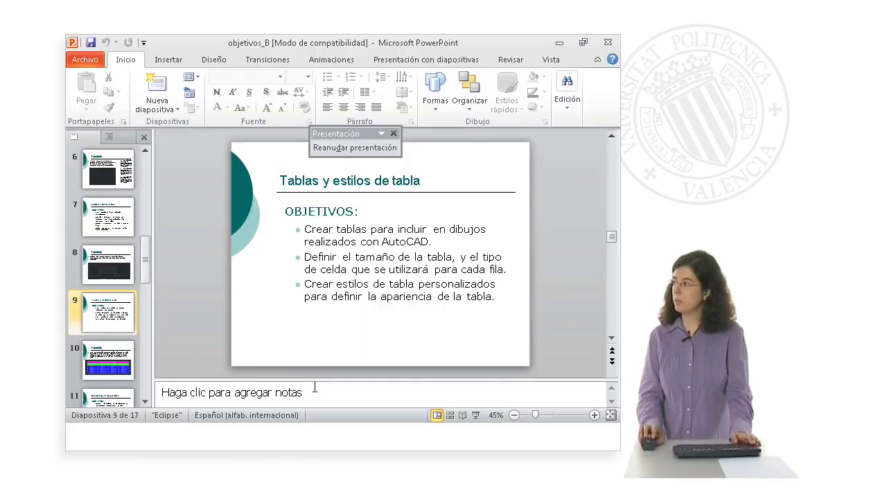
pyautogui.hotkey('alt', 'Tab')
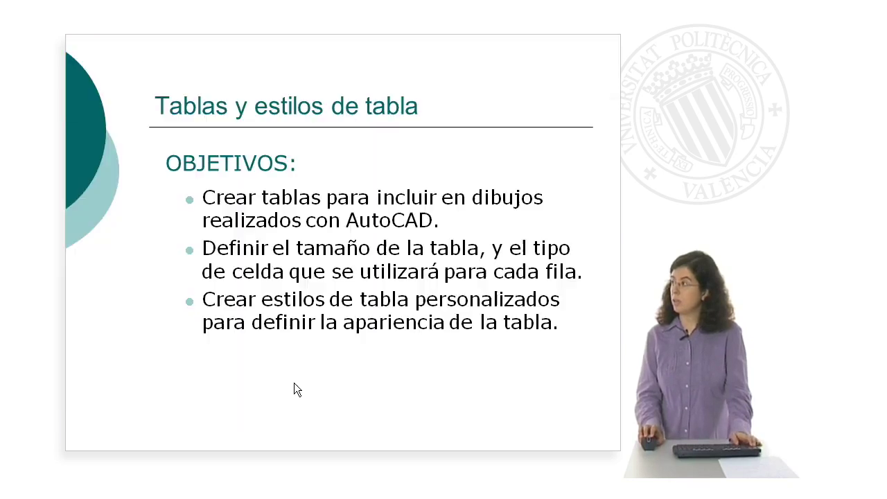
pyautogui.click(294, 383)
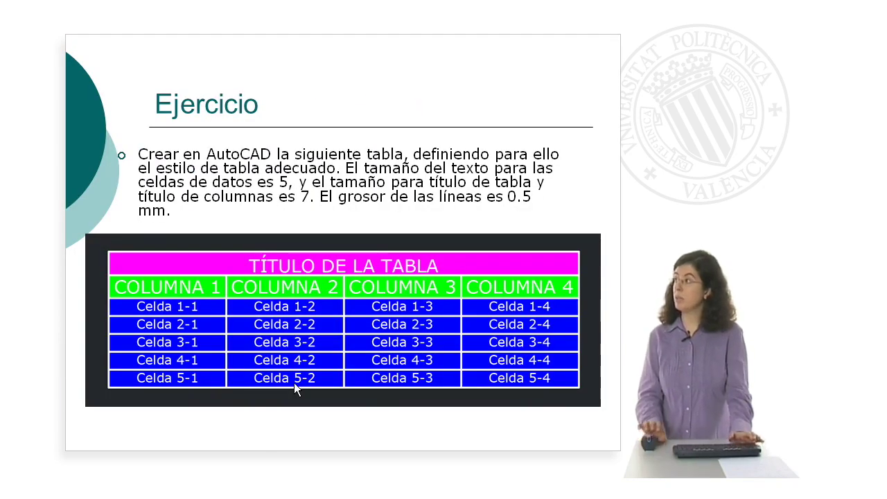